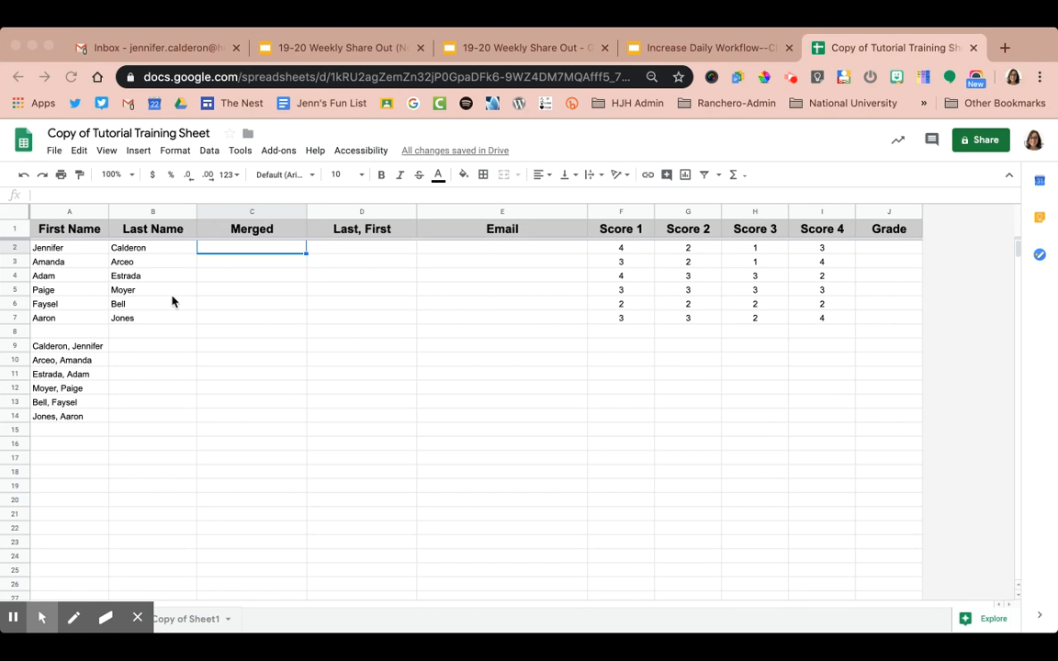
pyautogui.click(78, 212)
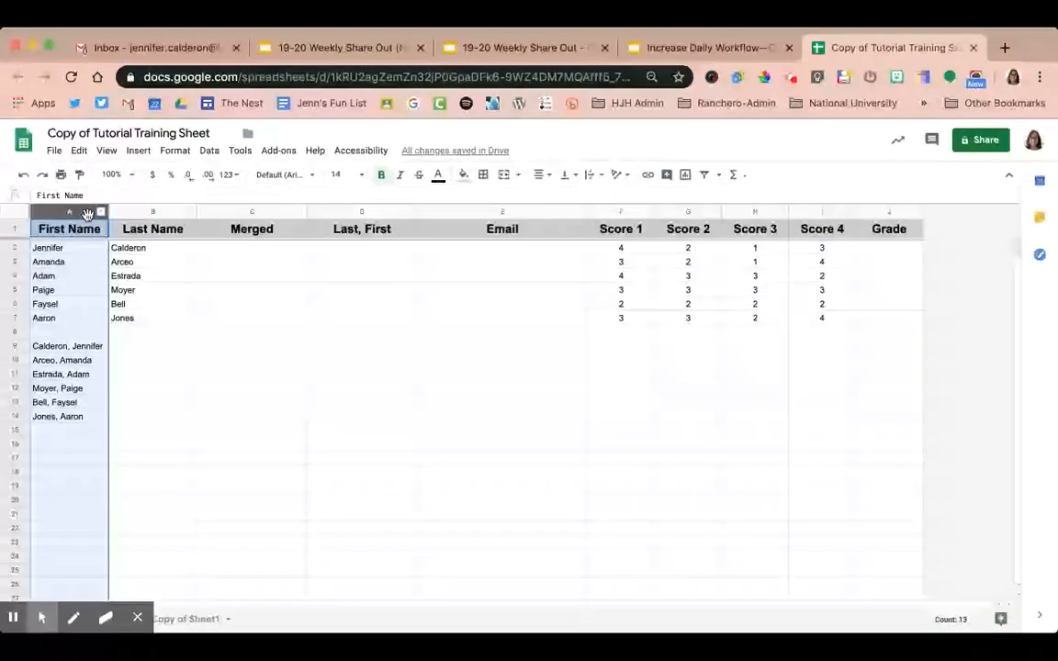
pyautogui.click(143, 214)
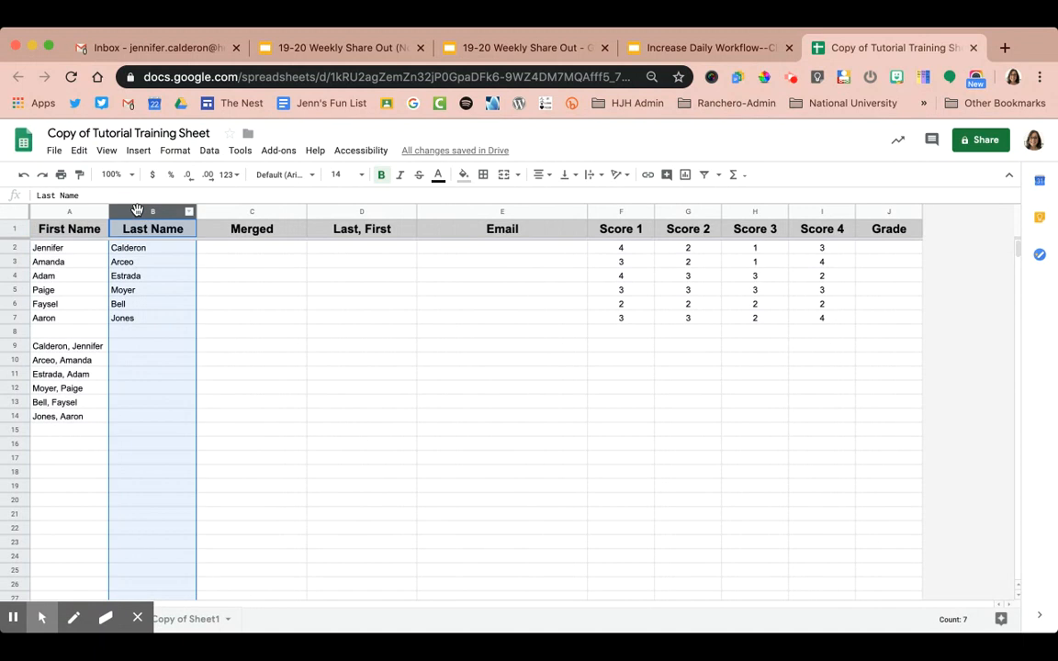
pyautogui.click(65, 251)
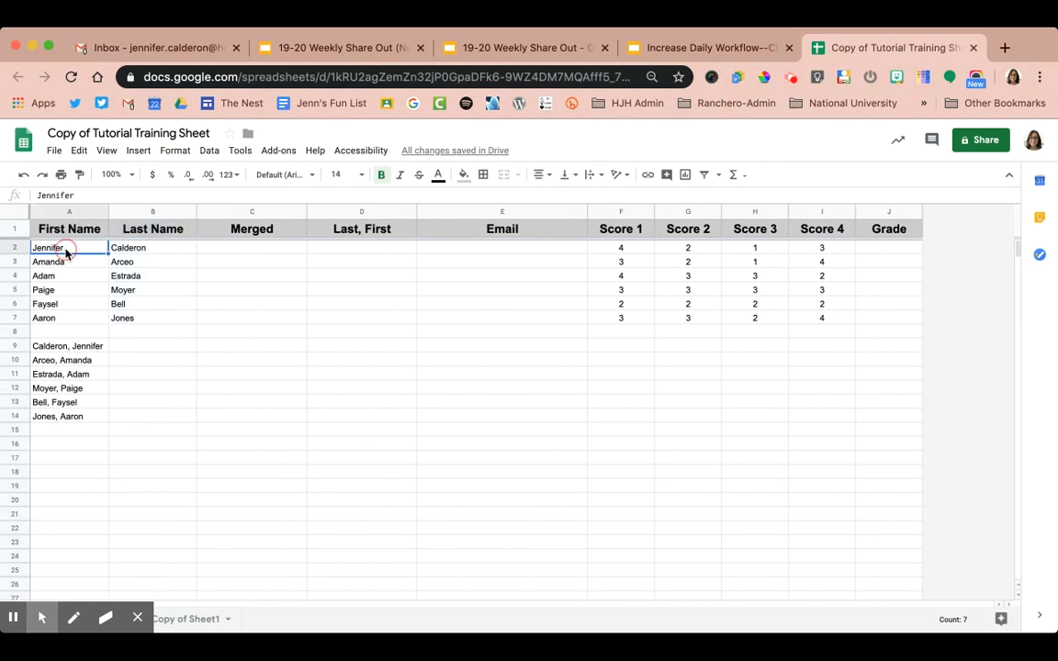
pyautogui.click(130, 247)
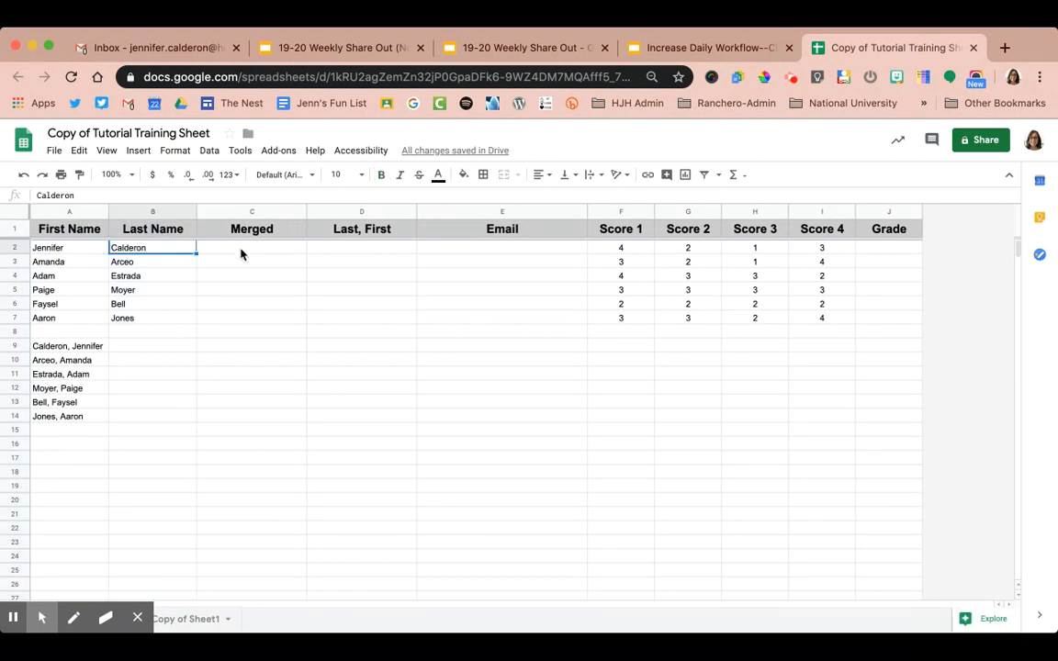
# Step: Enter the formula =A2&B2 in cell C2 of the Merged column to join the first and last name directly
pyautogui.click(241, 253)
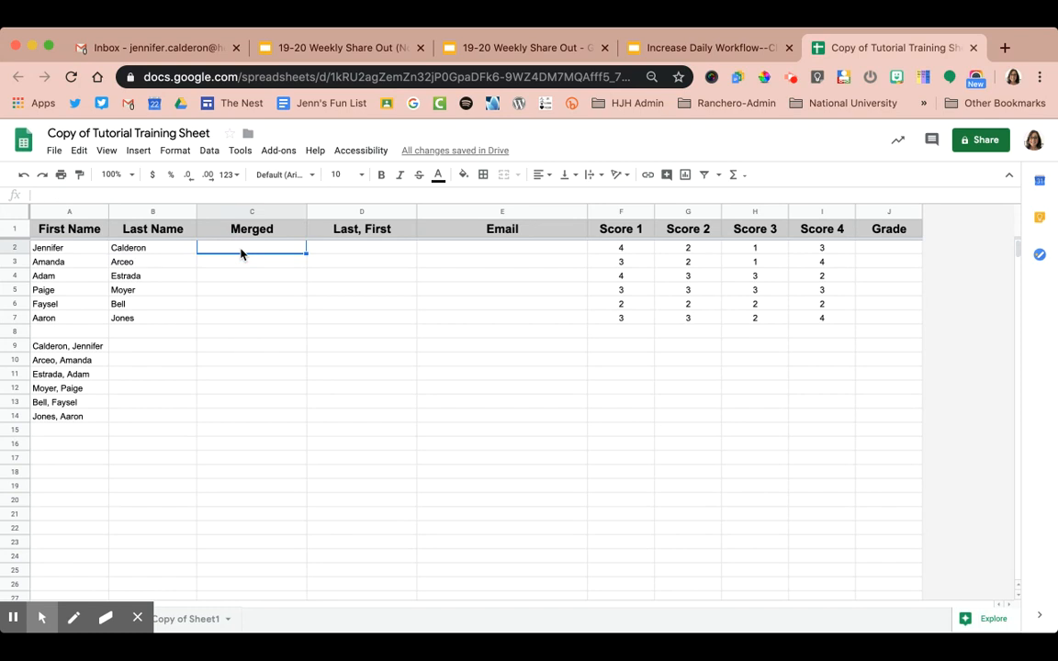
pyautogui.write('=')
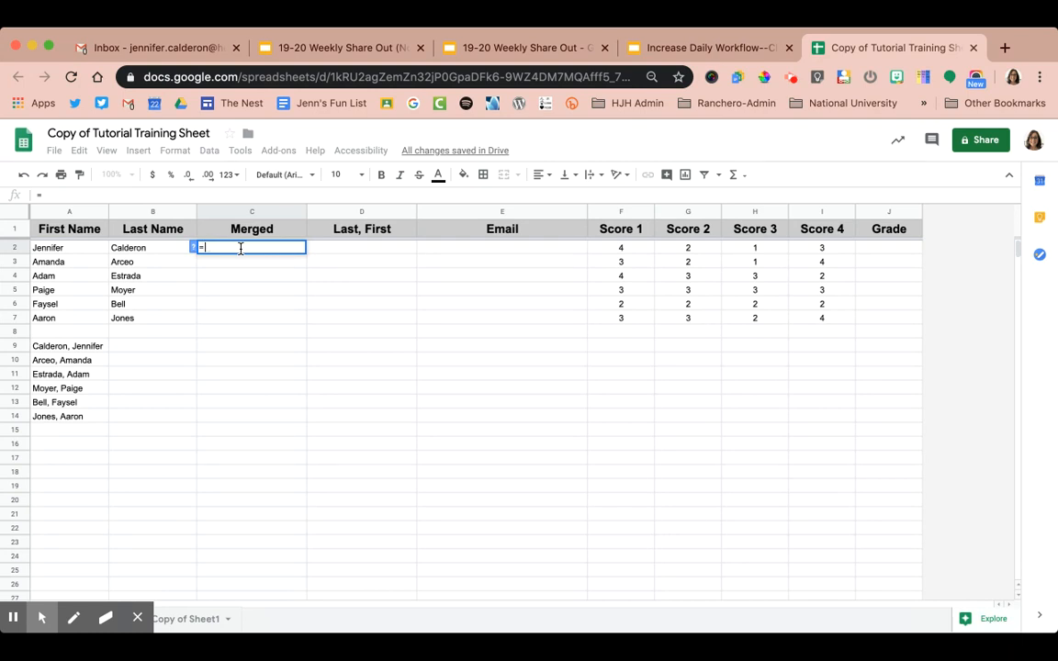
pyautogui.write('A2')
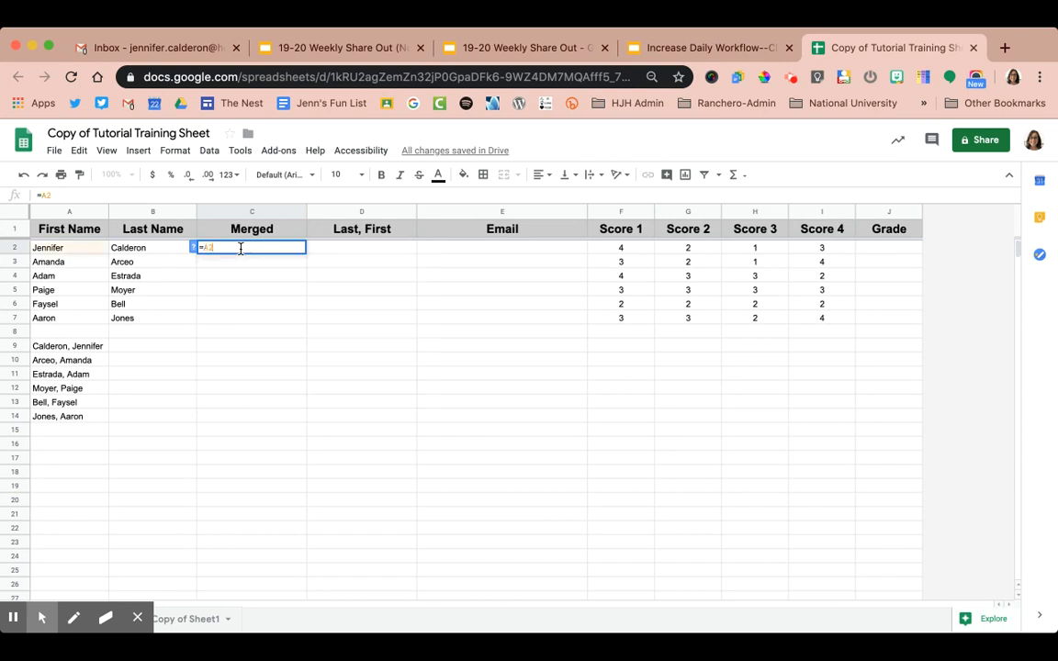
pyautogui.write('&')
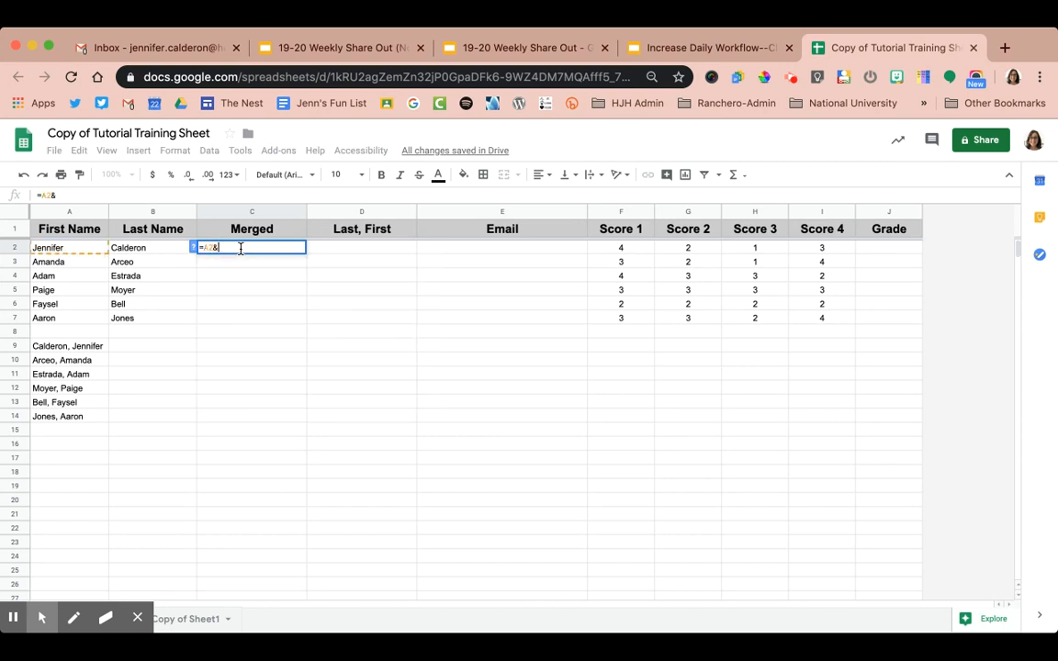
pyautogui.write('B')
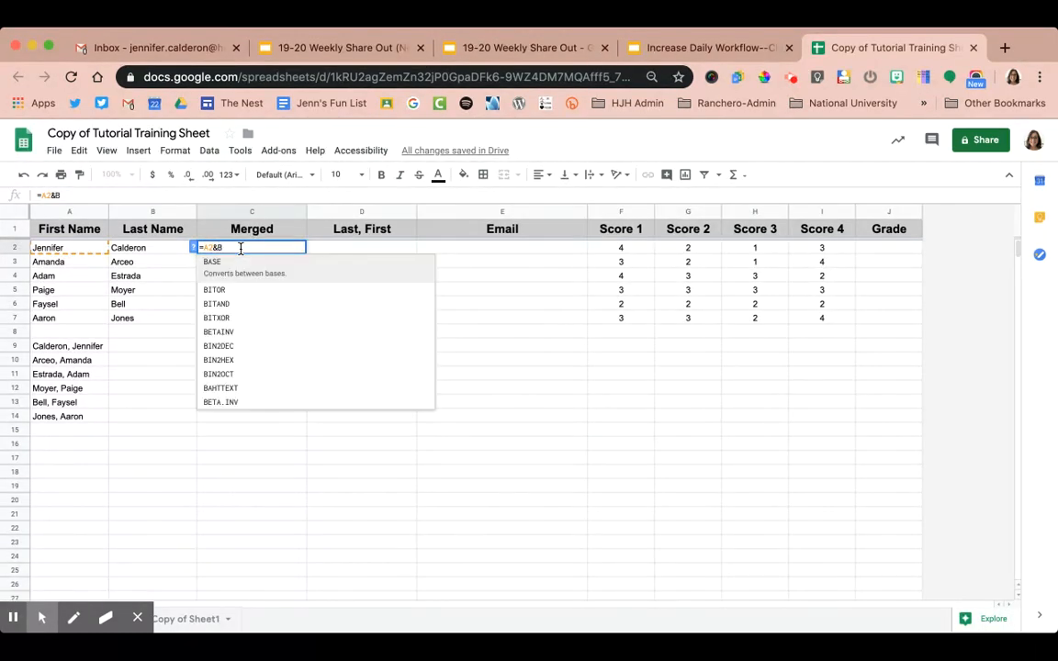
pyautogui.write('2')
pyautogui.press('Return')
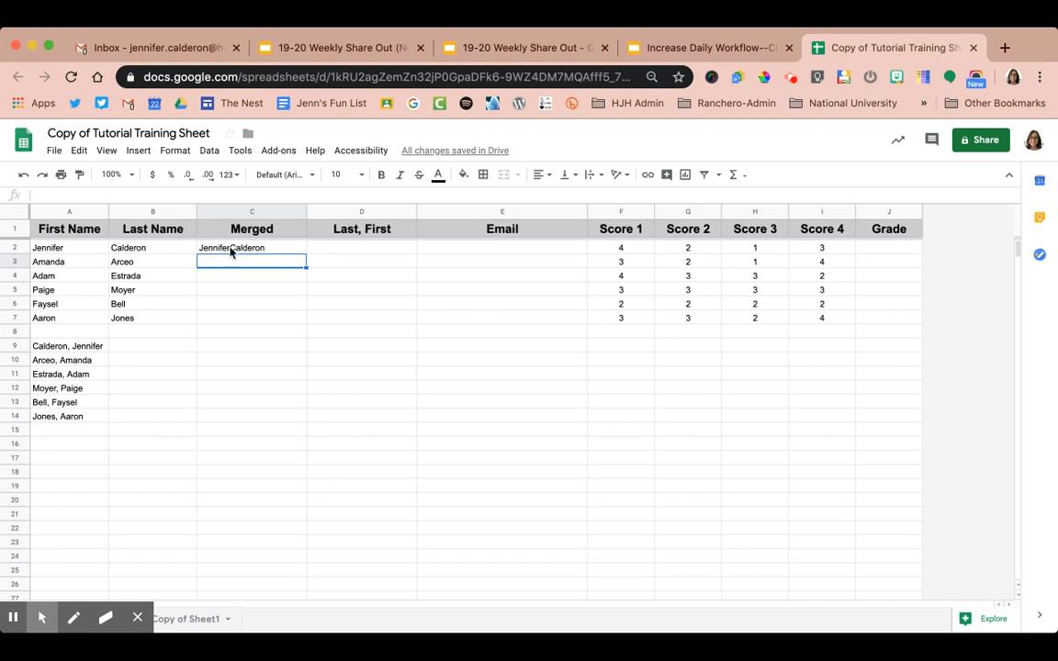
# Step: Replace the formula in cell C2 with =A2&" "&B2 to join the first and last name with a space between them
pyautogui.click(230, 251)
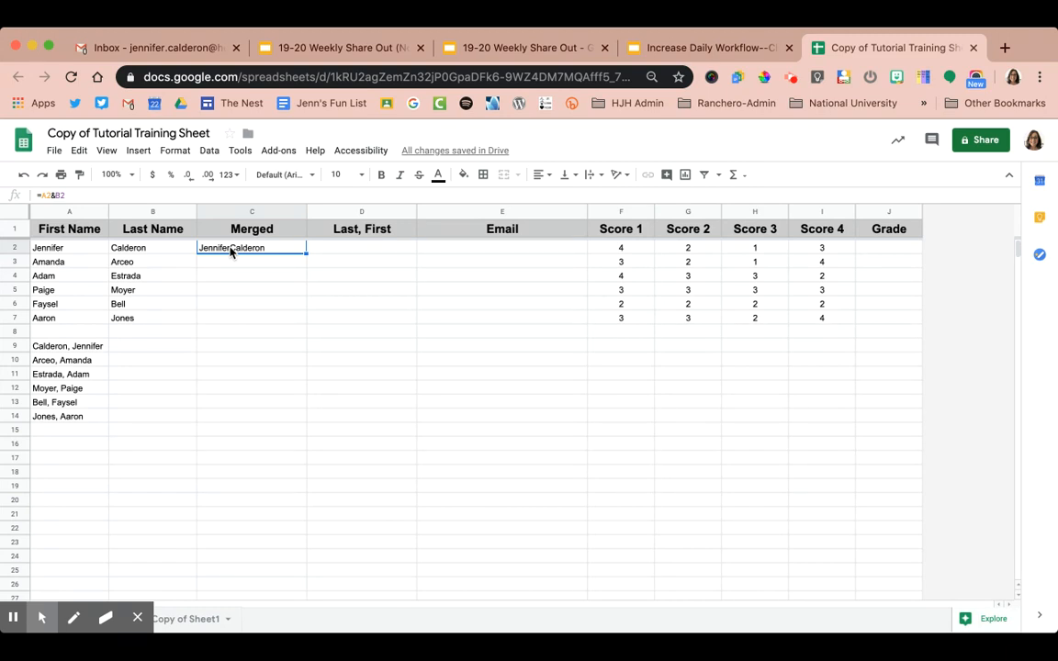
pyautogui.press('Delete')
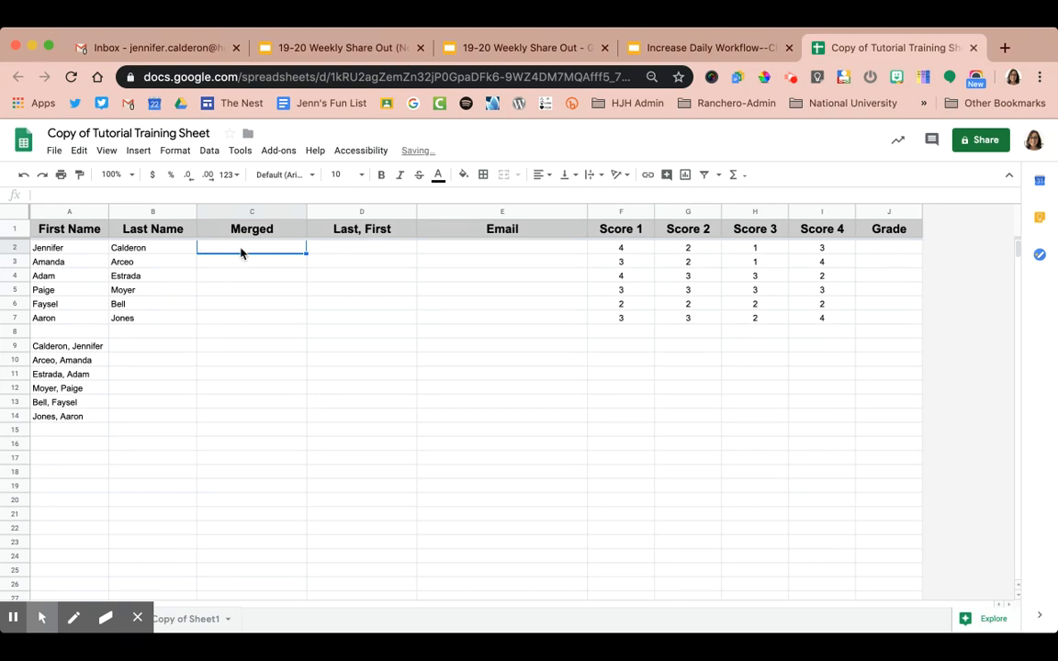
pyautogui.write('=')
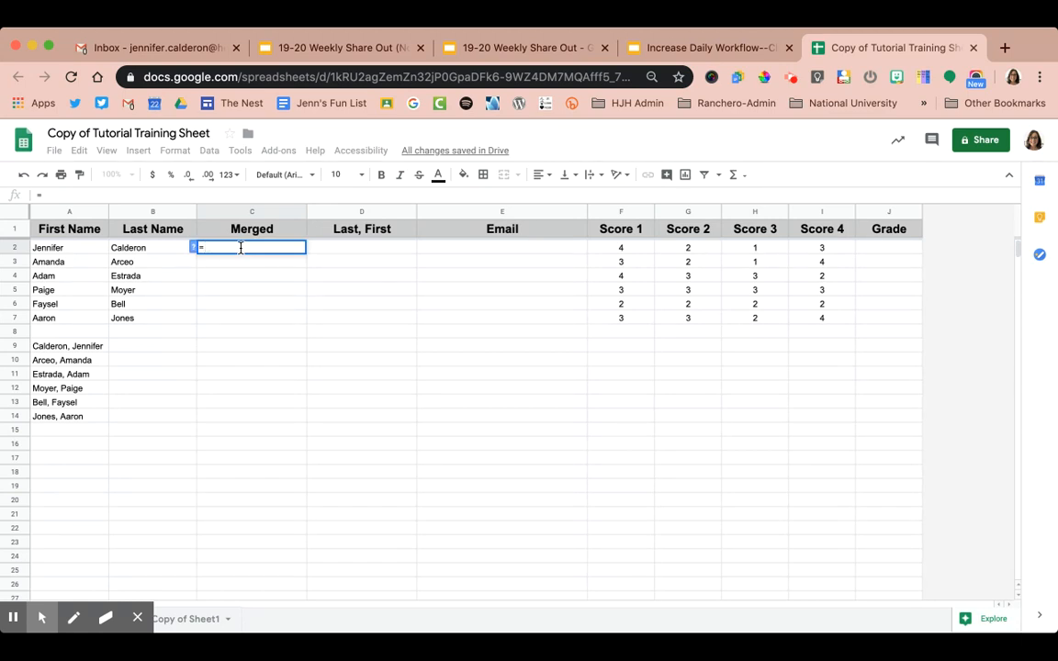
pyautogui.write('A')
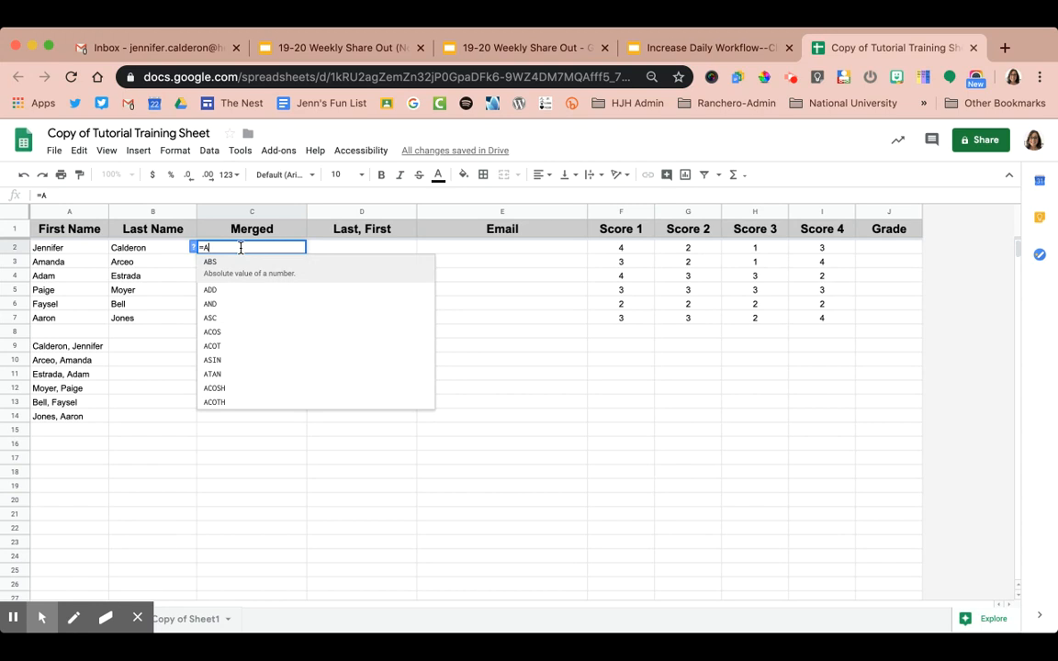
pyautogui.write('2')
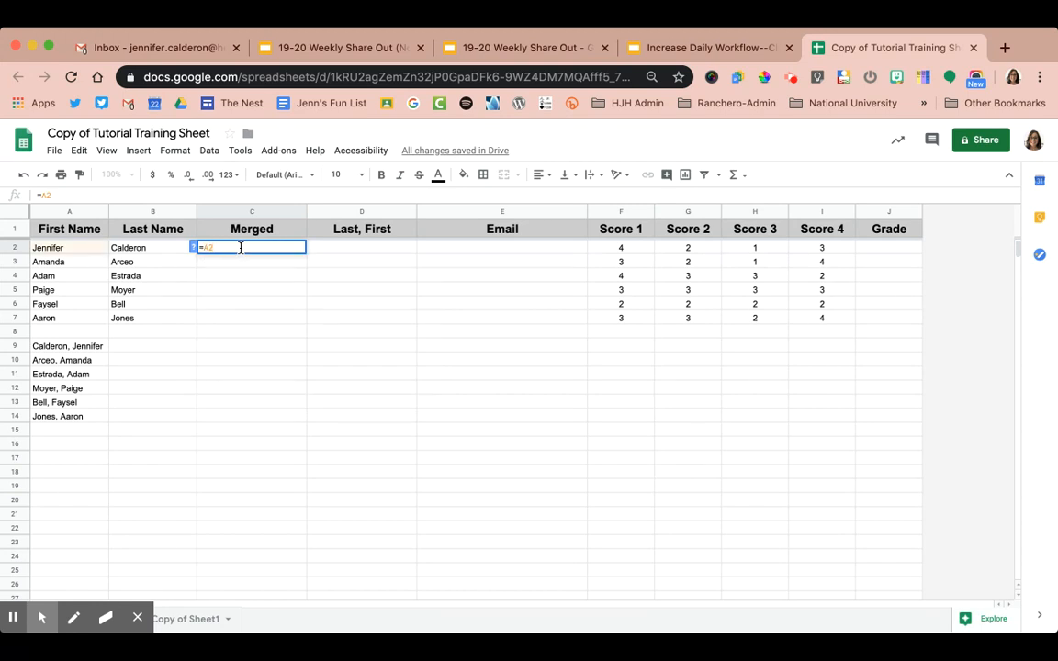
pyautogui.write('&')
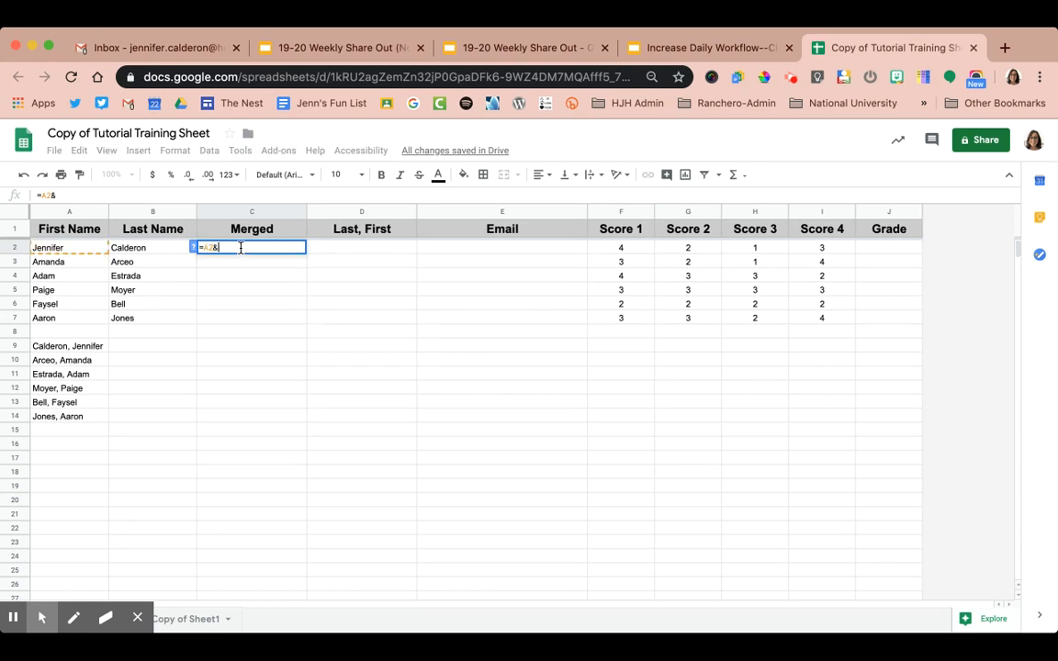
pyautogui.write('"')
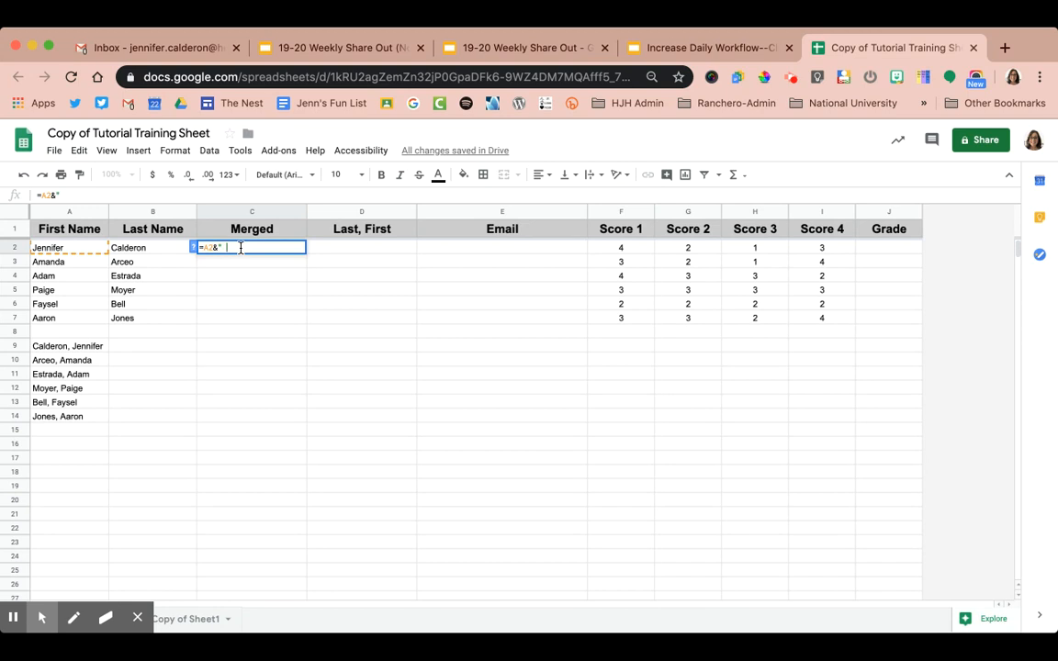
pyautogui.write(' "&B')
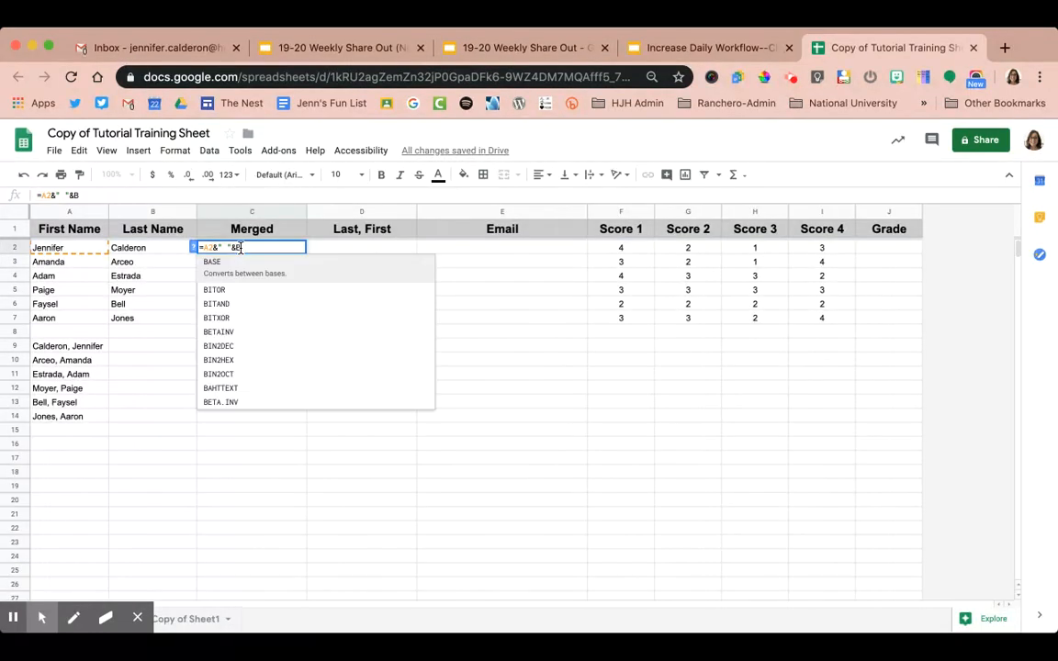
pyautogui.write('2')
pyautogui.press('Return')
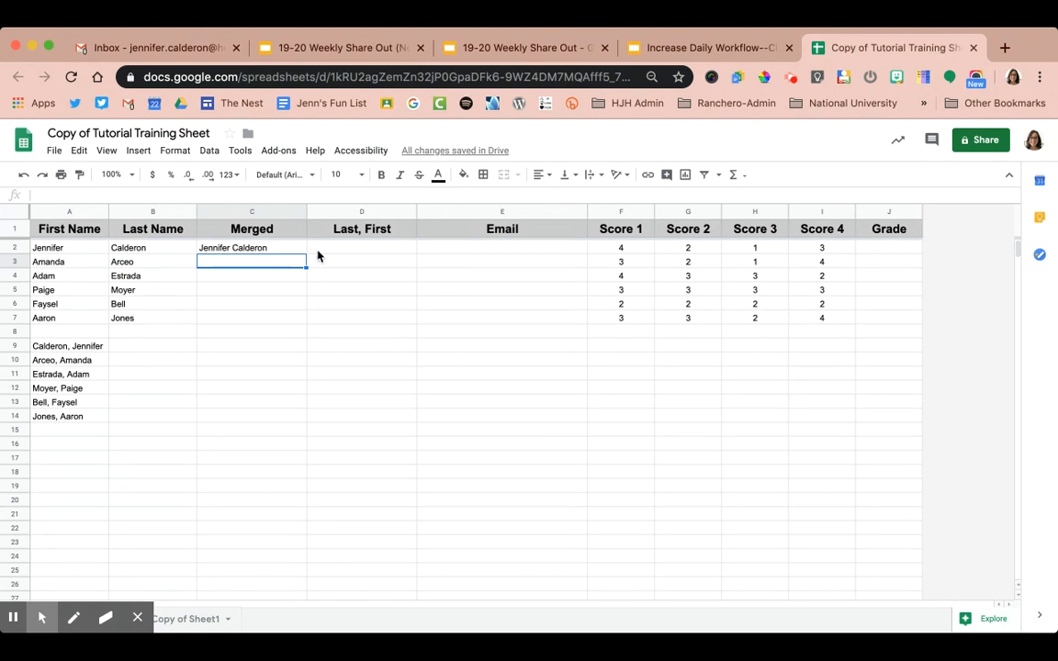
# Step: Enter the formula =B2&", "&A2 in cell D2 to combine the names in last, first order with a comma and space
pyautogui.click(339, 251)
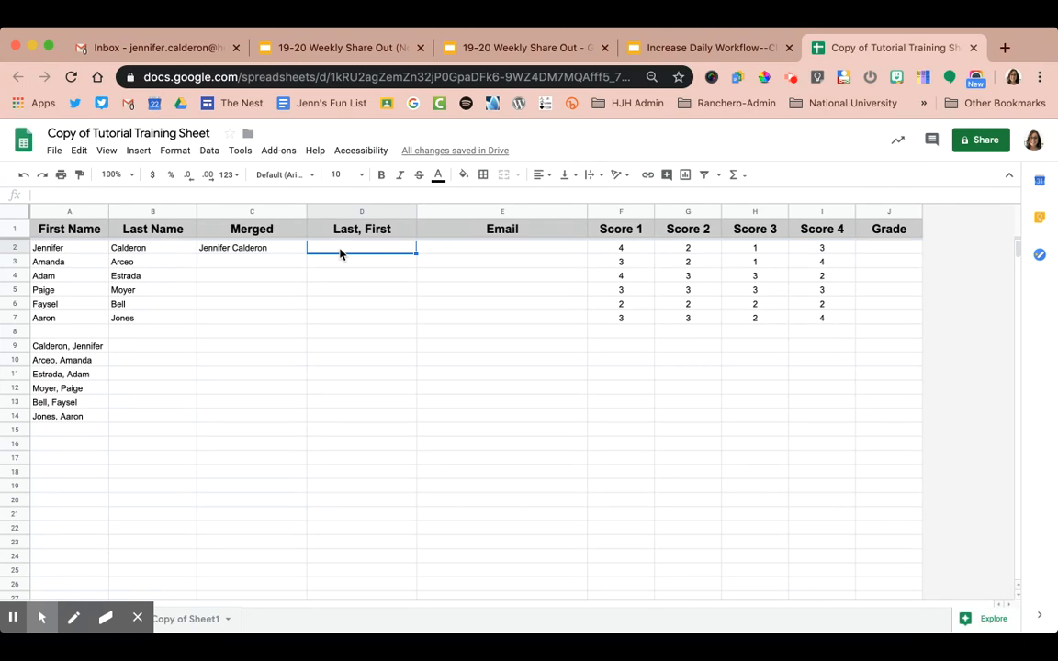
pyautogui.write('=')
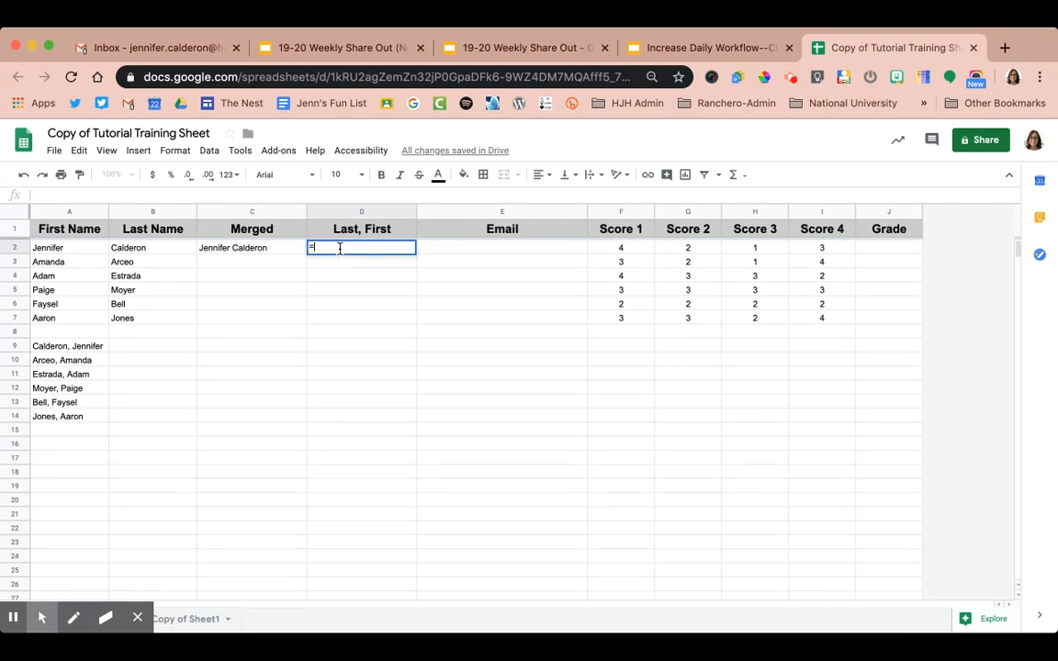
pyautogui.write('B2')
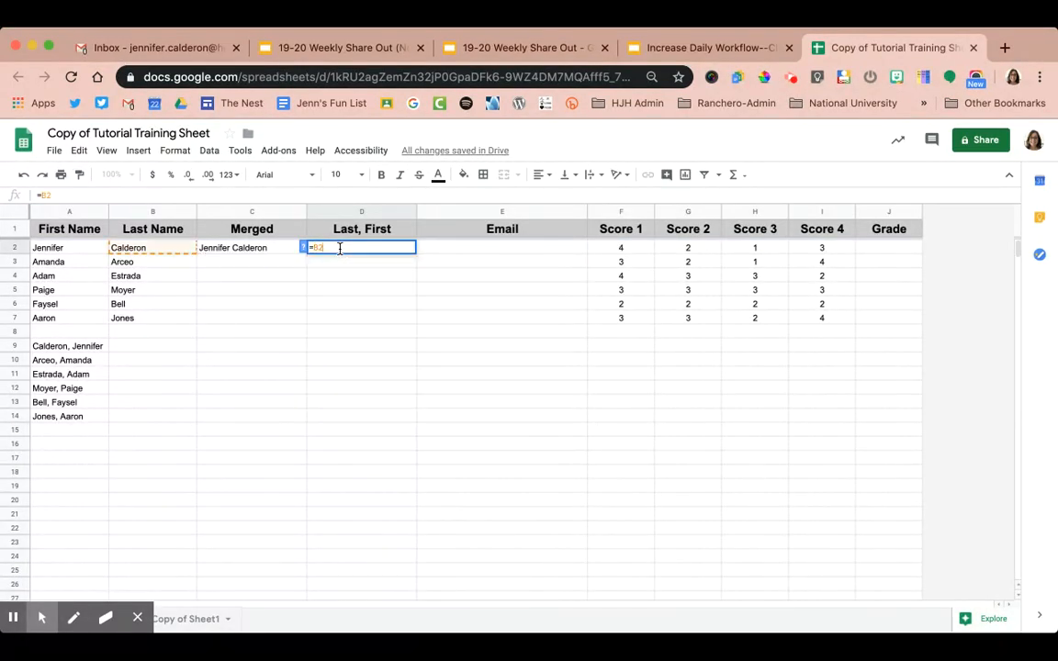
pyautogui.write('&", "&')
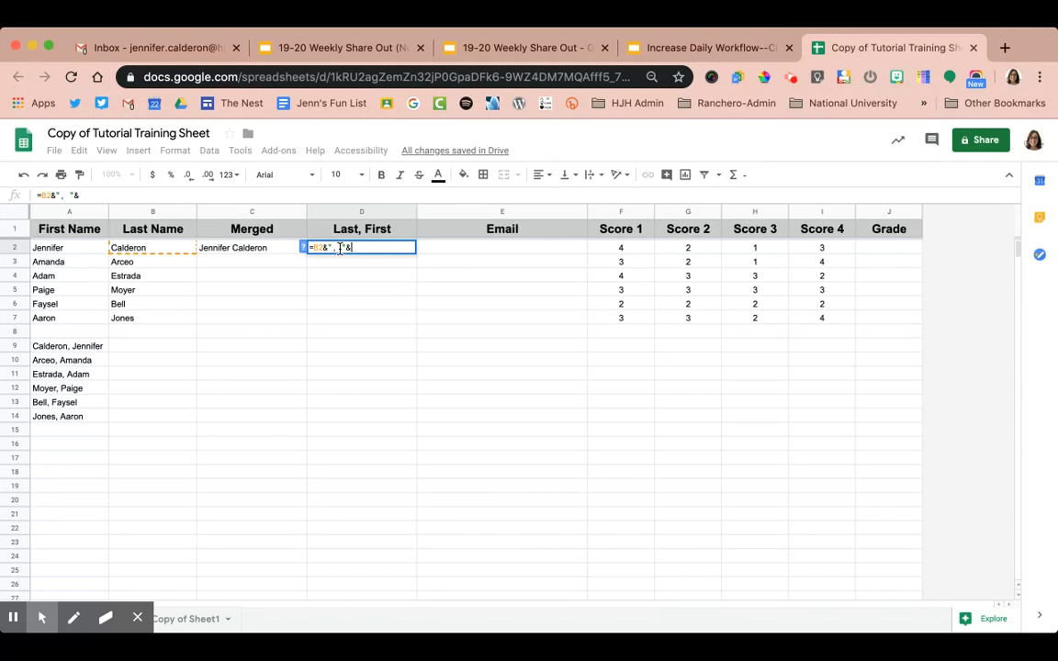
pyautogui.write('A2')
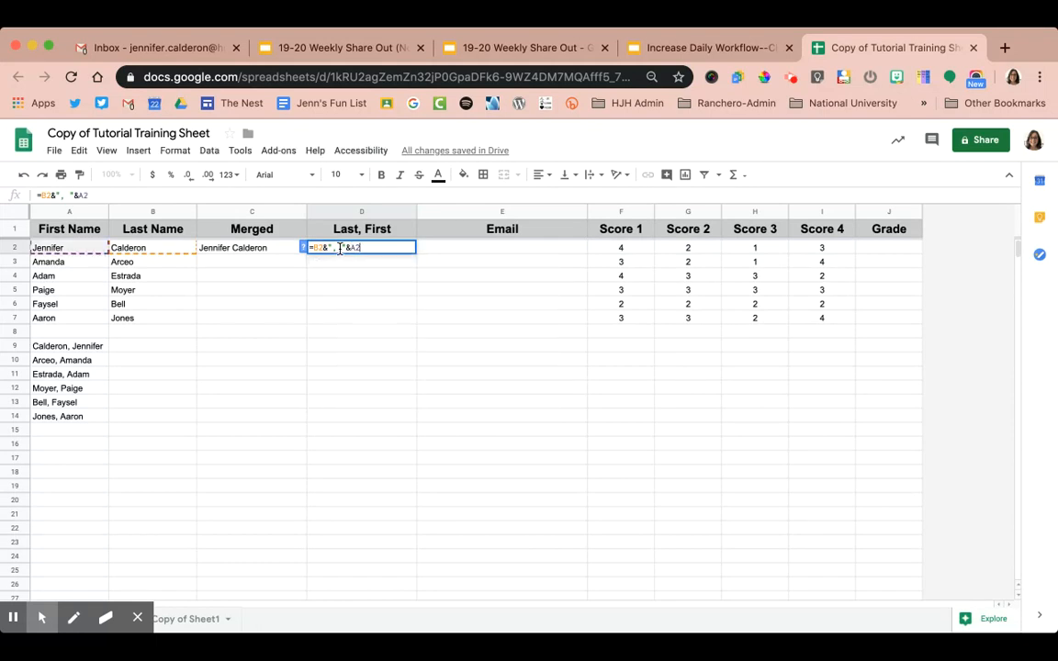
pyautogui.press('Return')
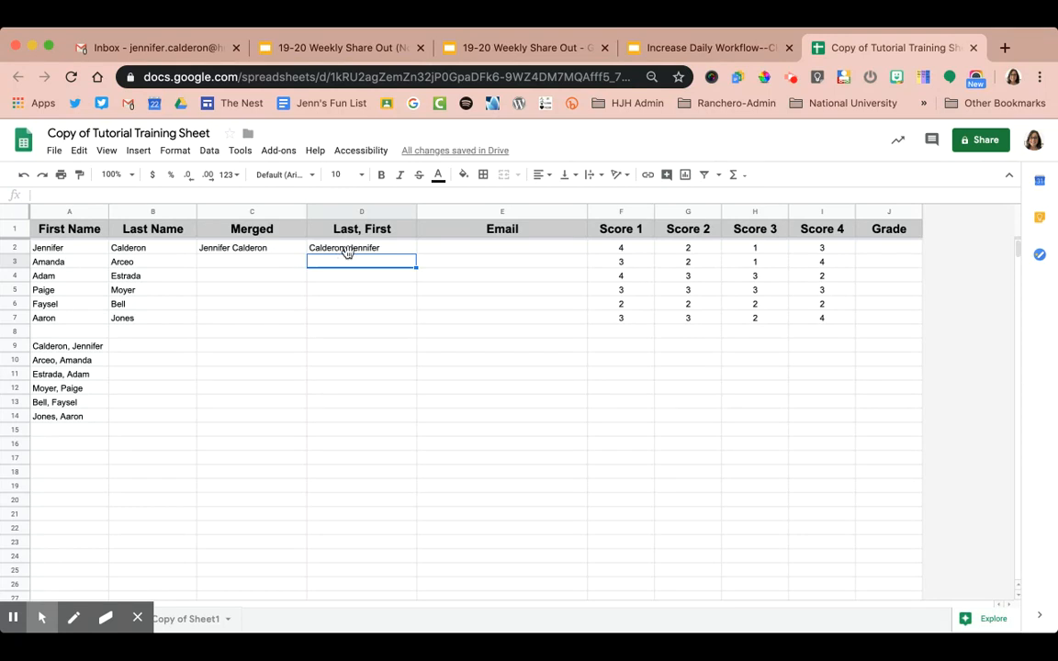
# Step: Fill the Merged formula from C2 down to C7 and the Last, First formula from D2 down to D7
pyautogui.click(273, 251)
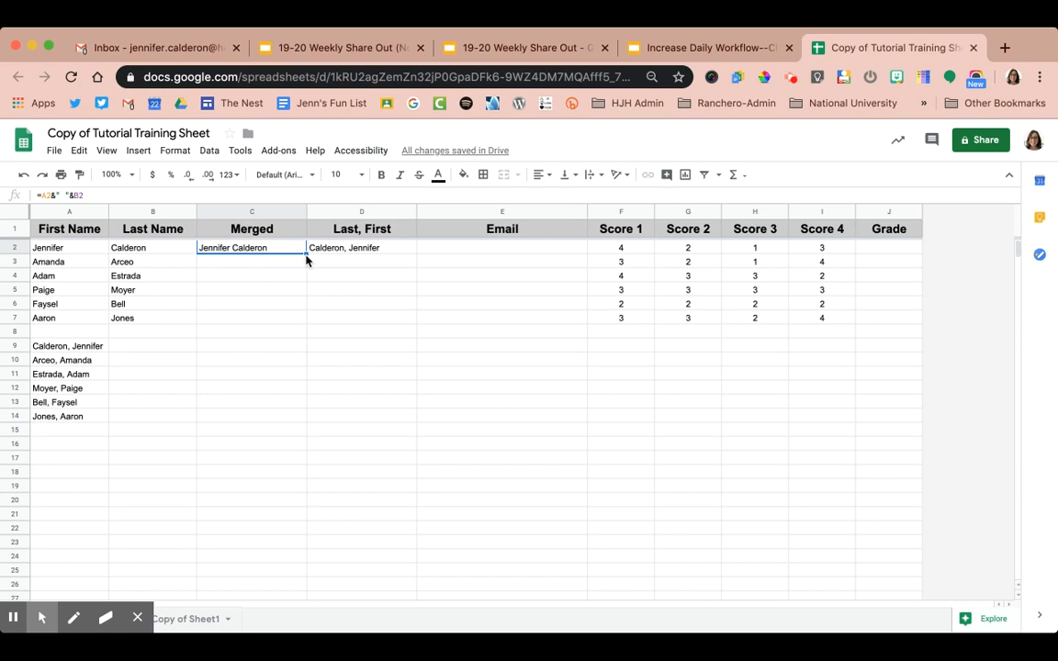
pyautogui.moveTo(305, 255); pyautogui.dragTo(300, 319)
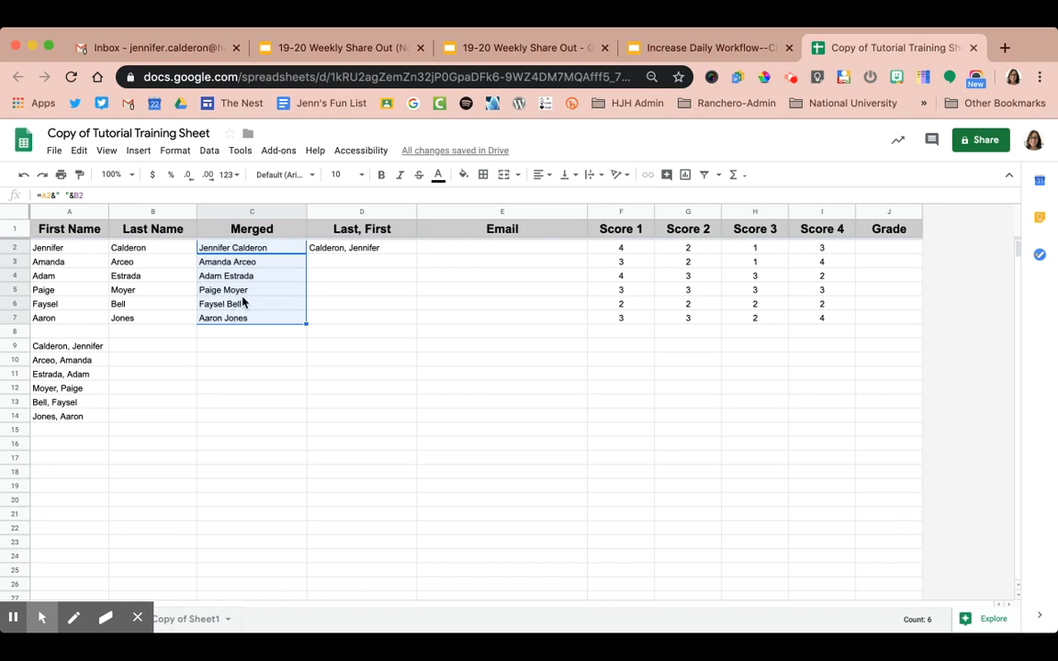
pyautogui.click(378, 256)
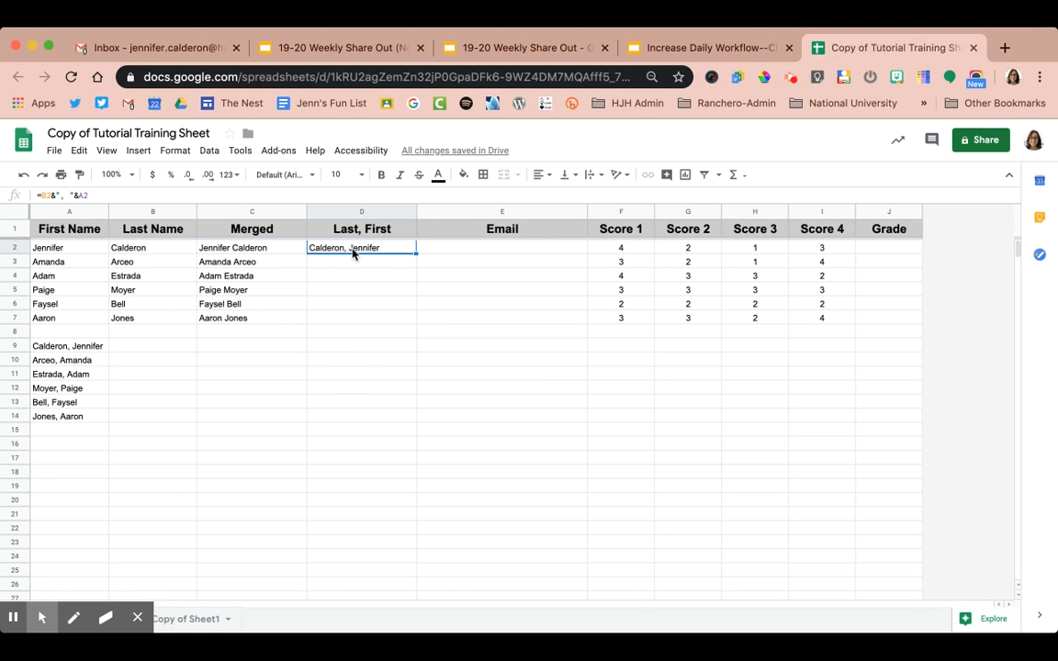
pyautogui.click(415, 252)
pyautogui.moveTo(415, 251); pyautogui.dragTo(410, 317)
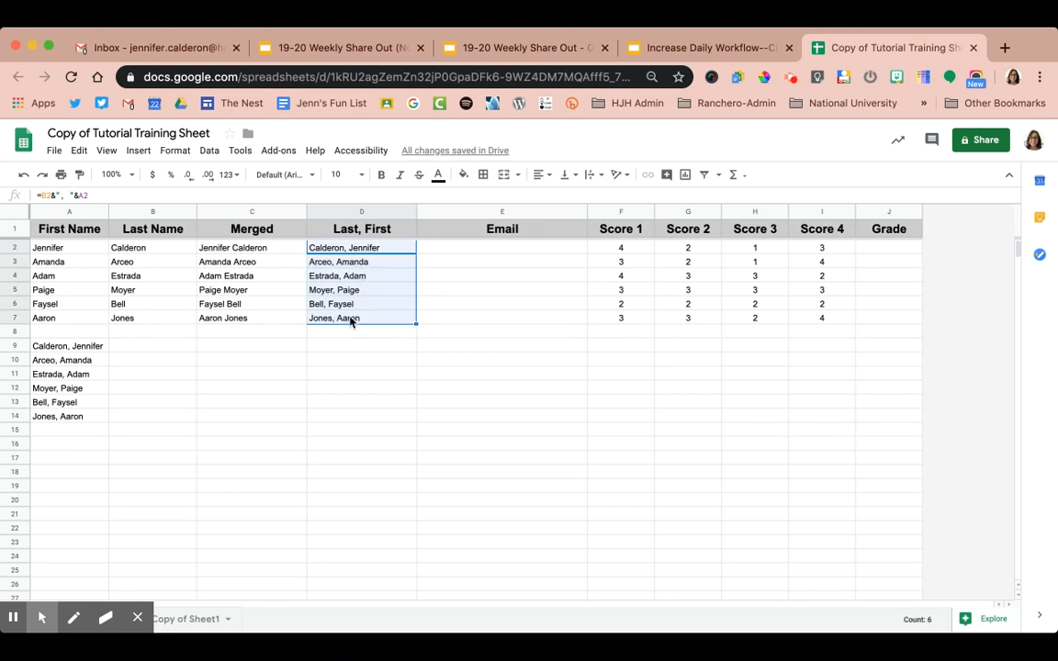
pyautogui.click(467, 256)
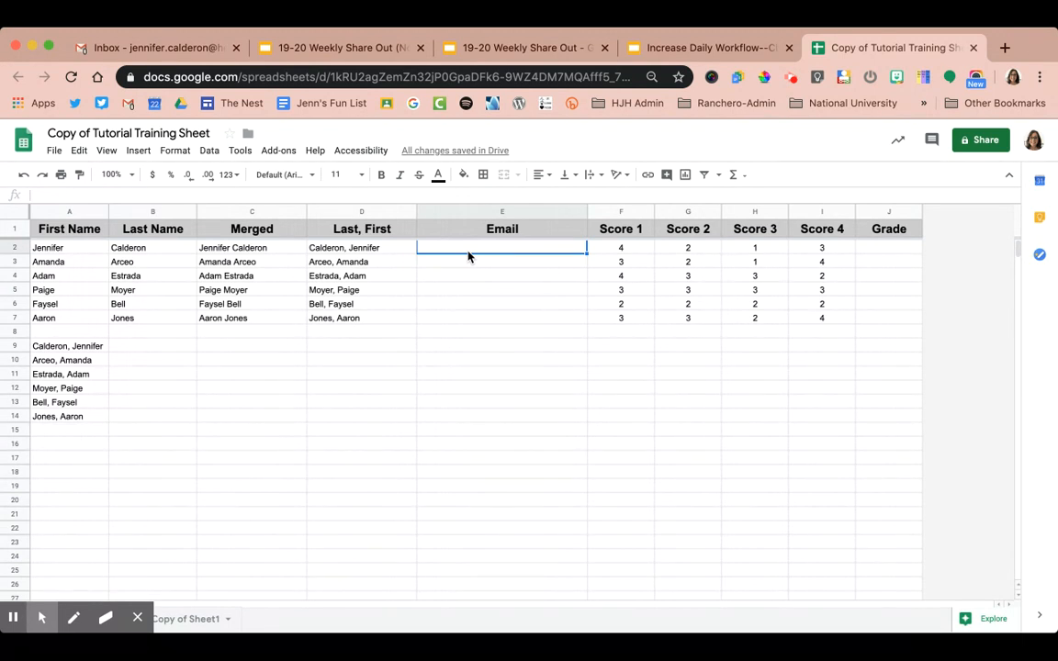
pyautogui.write('=')
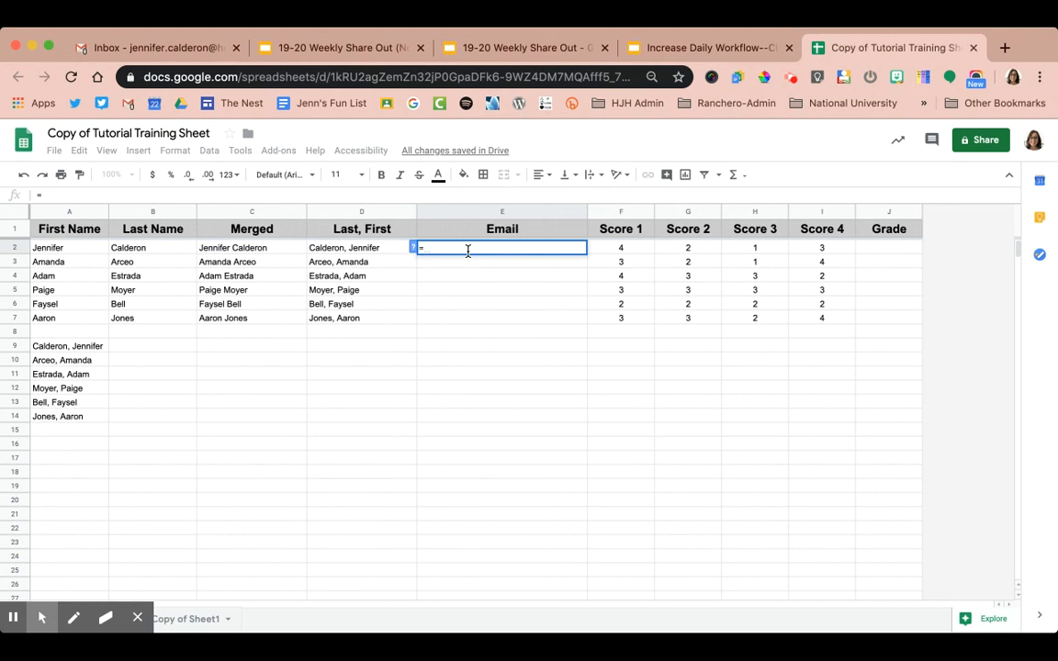
pyautogui.write('A2')
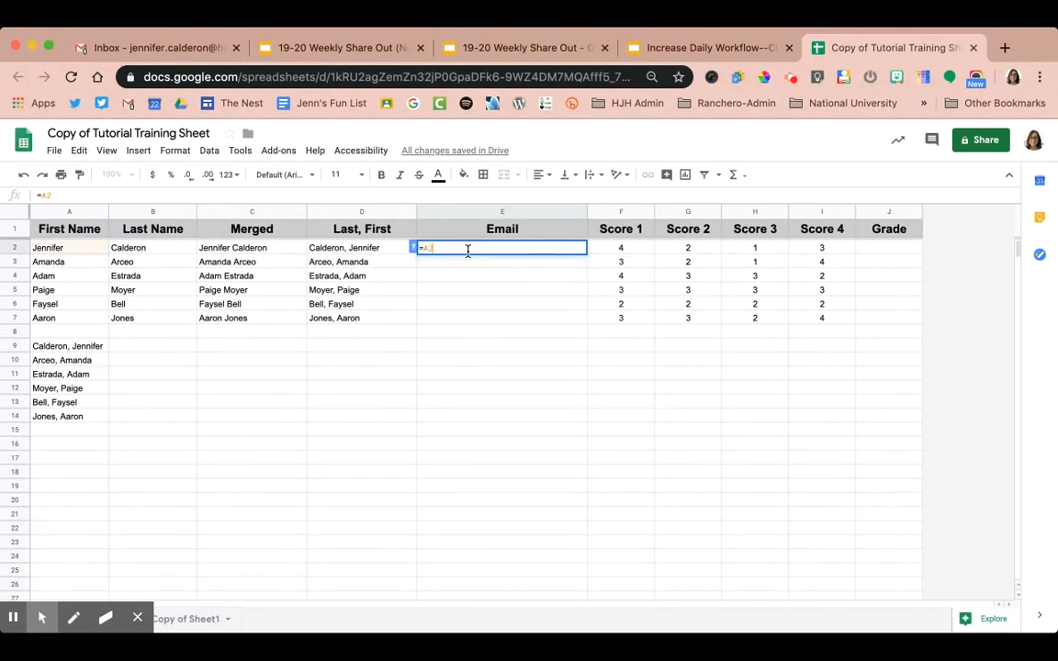
pyautogui.write('&"."&')
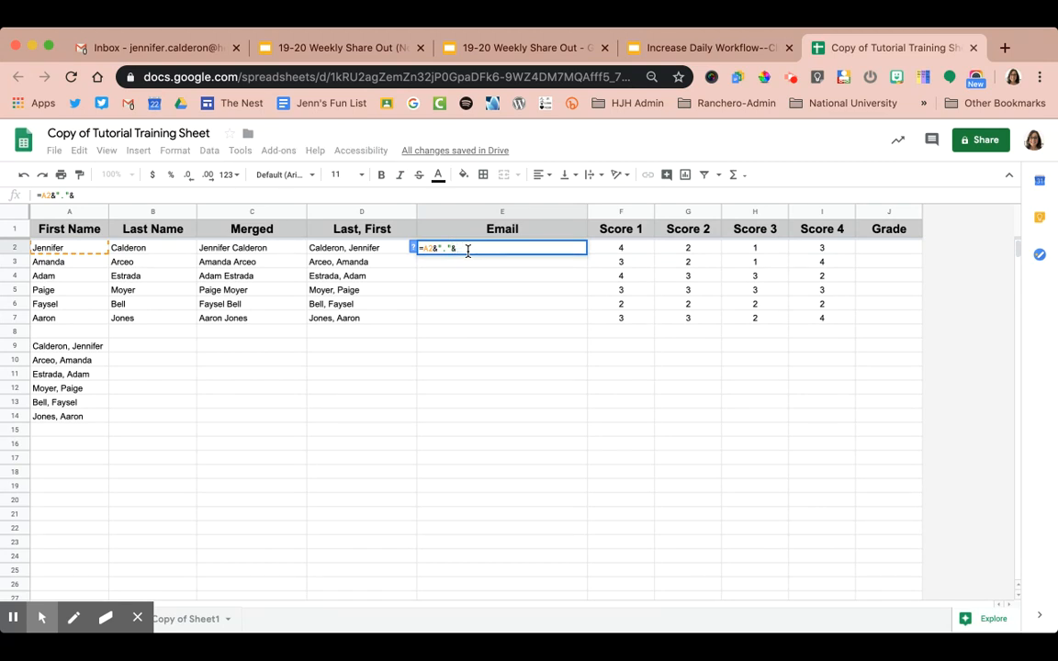
pyautogui.write('B2')
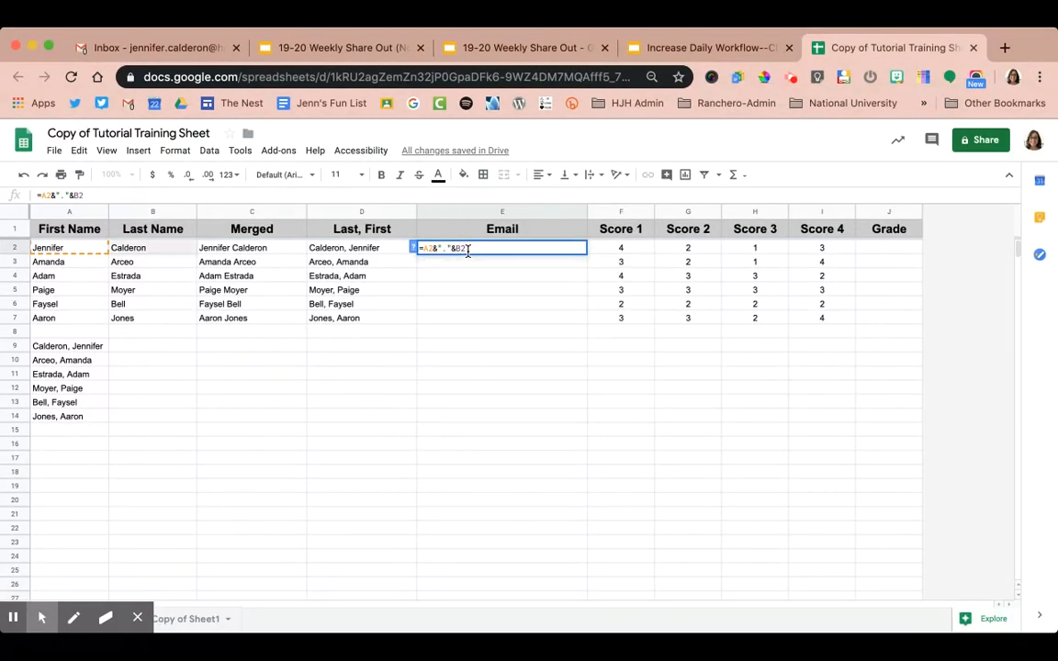
pyautogui.write('&')
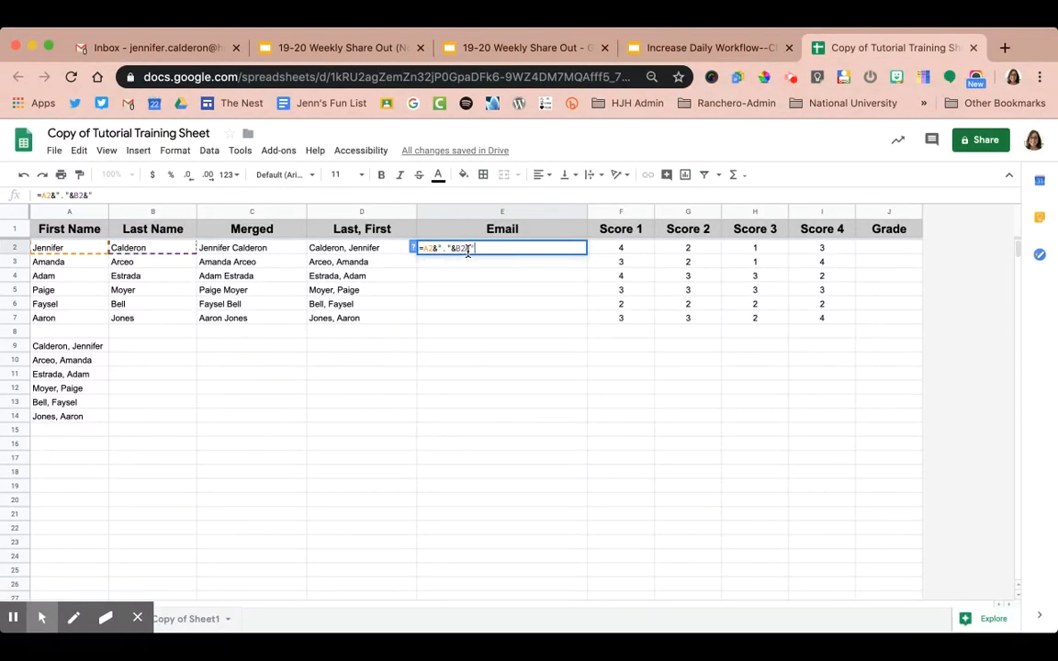
pyautogui.write('"@hesperiasud.')
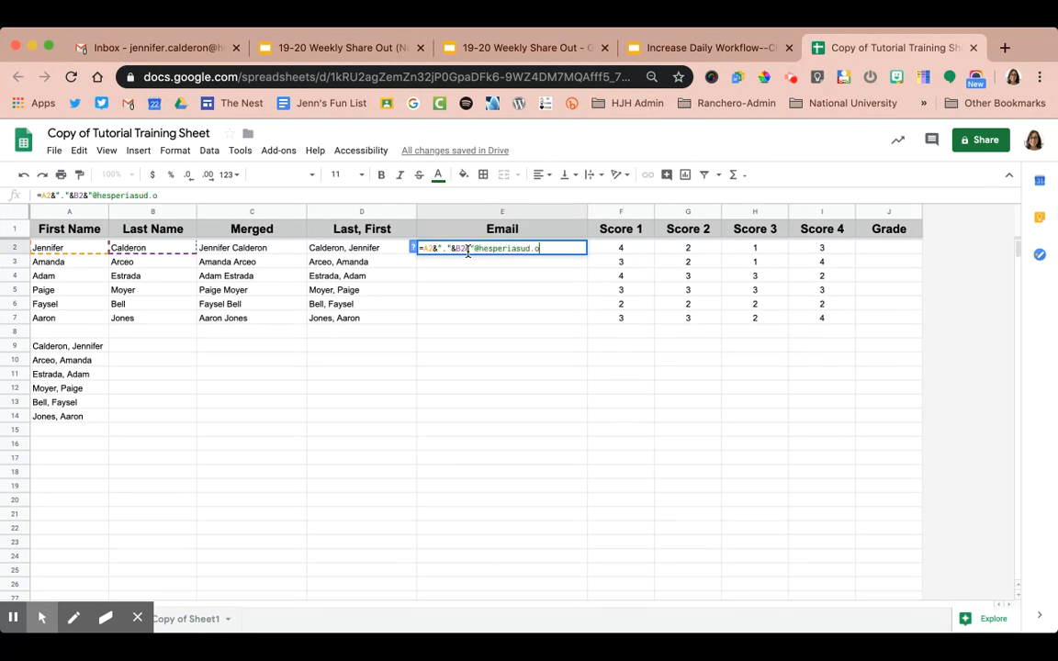
pyautogui.write('org"')
pyautogui.press('Return')
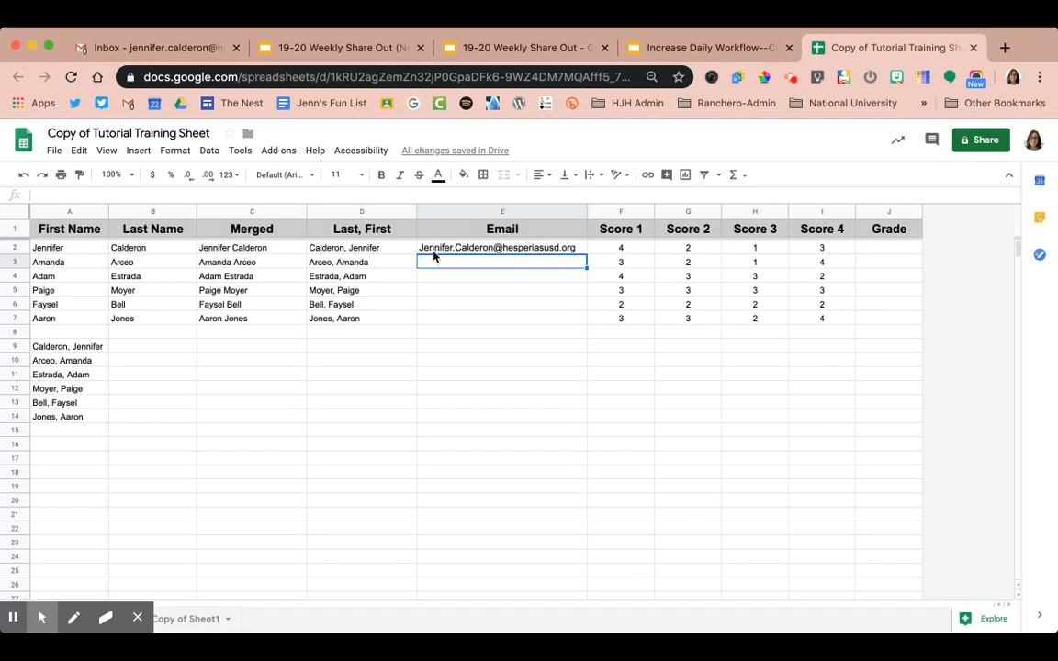
pyautogui.click(564, 253)
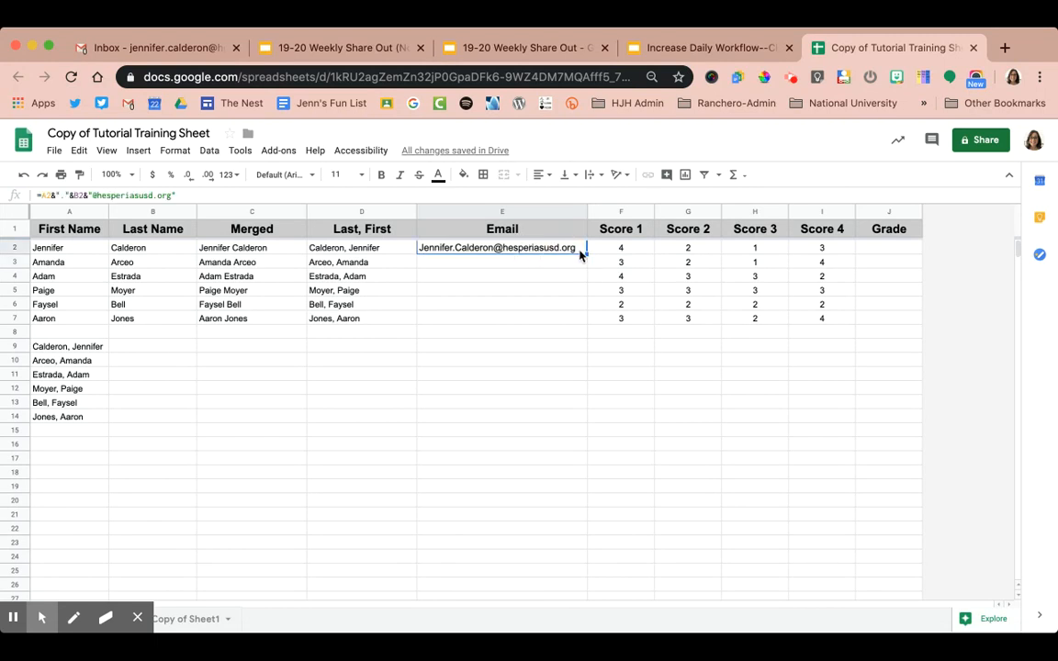
pyautogui.moveTo(587, 251); pyautogui.dragTo(586, 314)
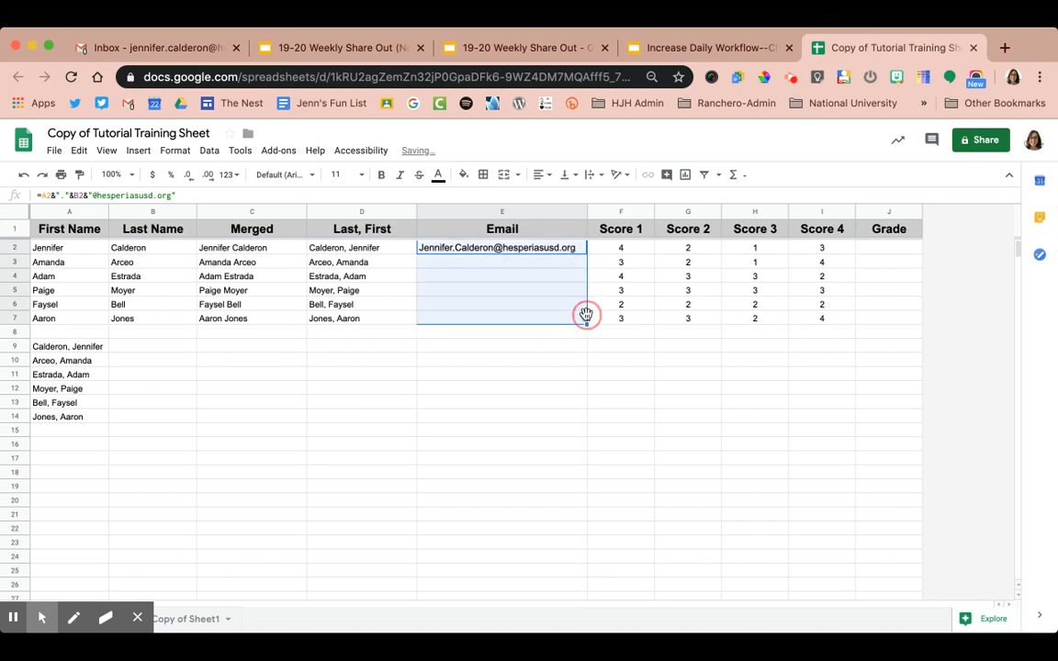